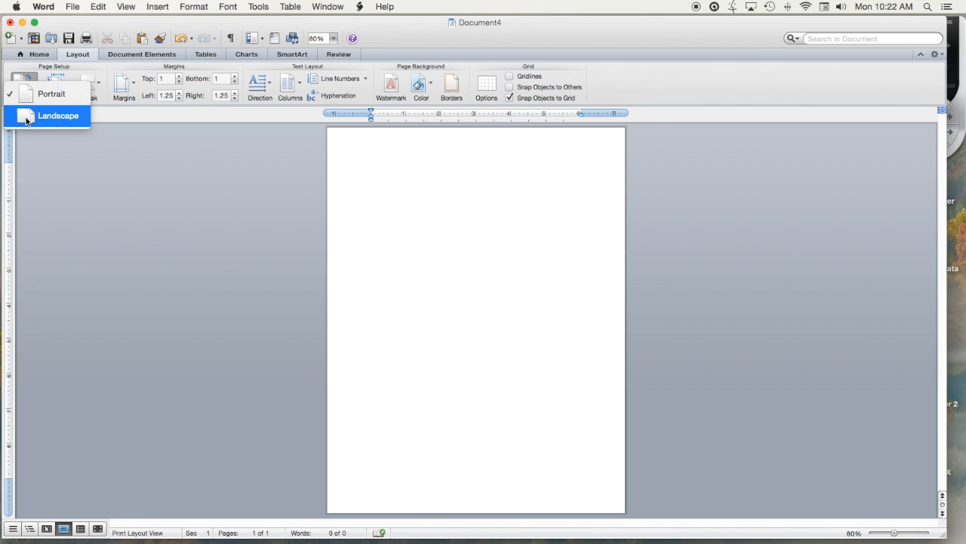
Step: Set the page to landscape and draw a text box about 3.25" wide and 1.5" high in the page's upper-left area
click(26, 119)
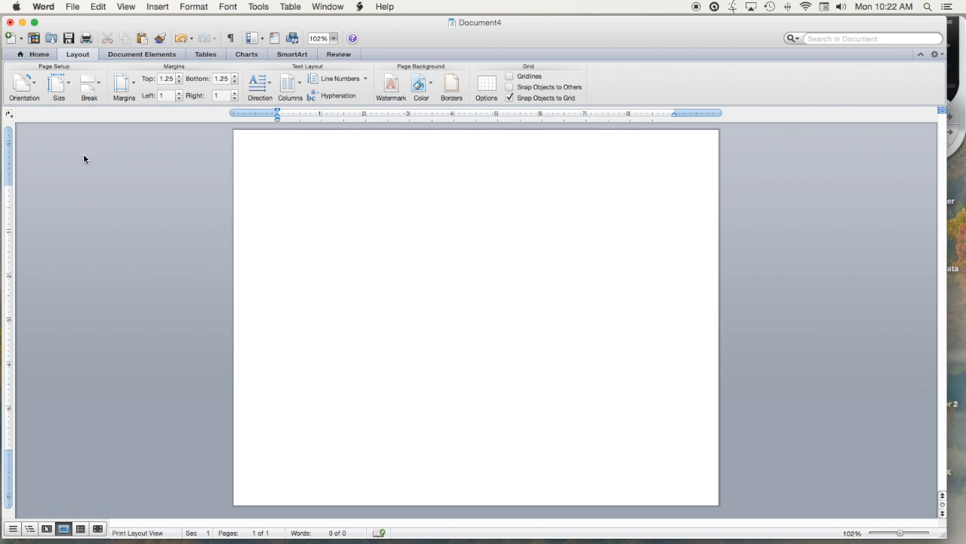
click(40, 54)
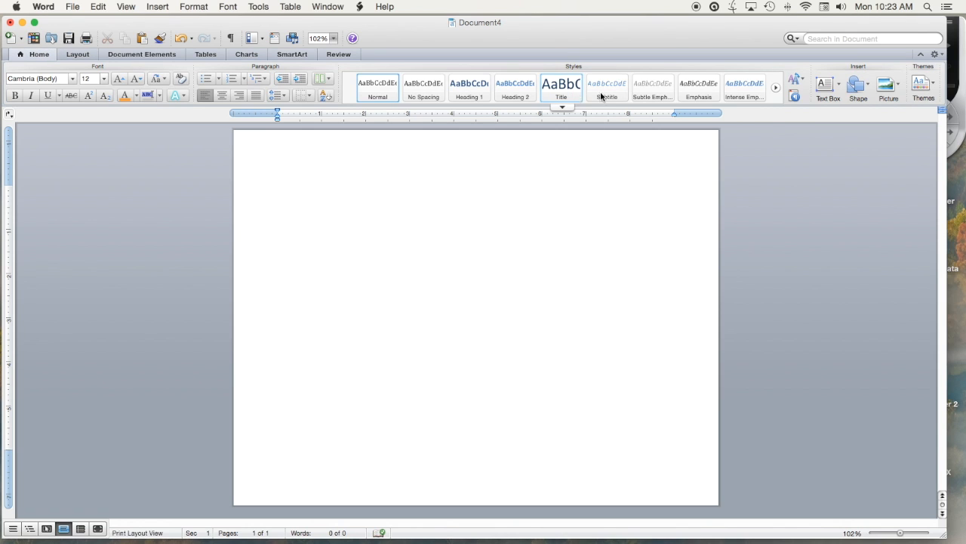
click(827, 88)
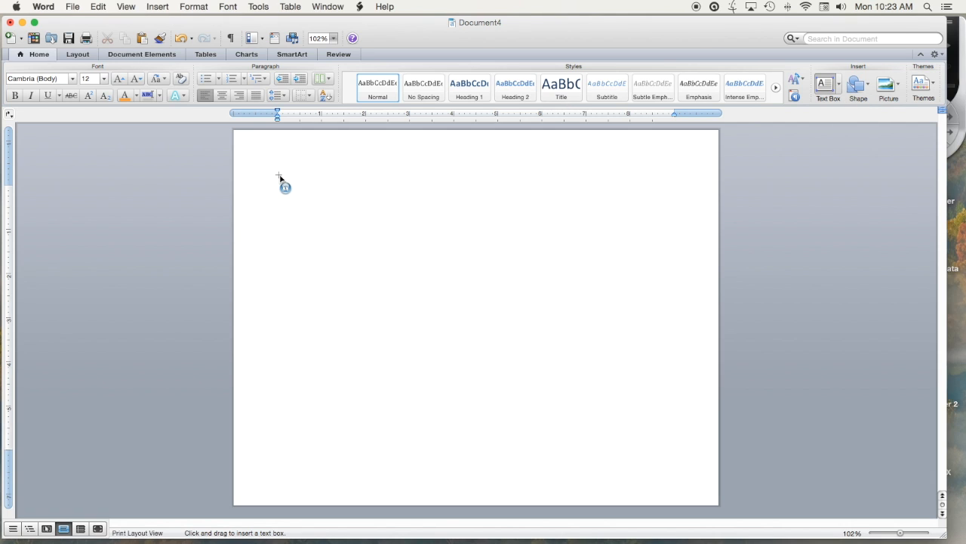
click(280, 164)
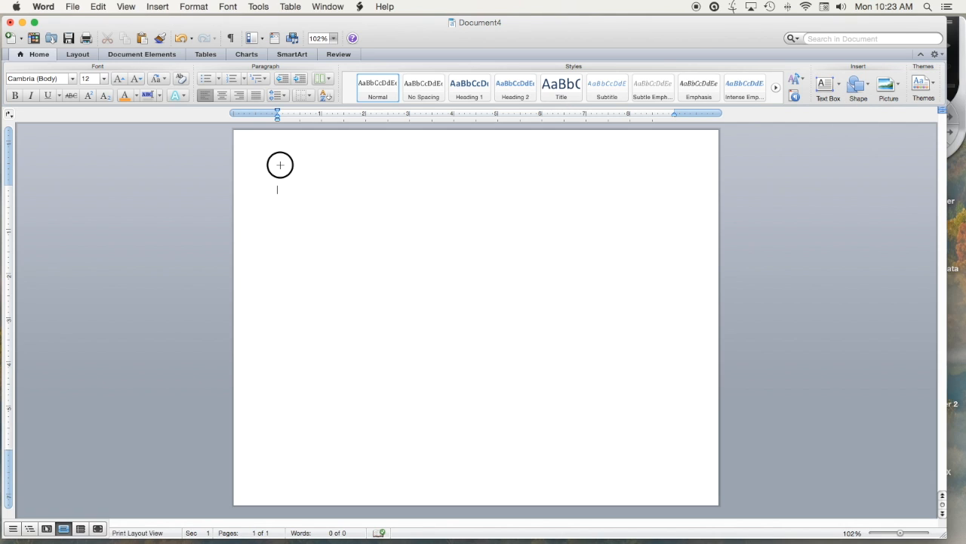
drag(280, 165, 422, 227)
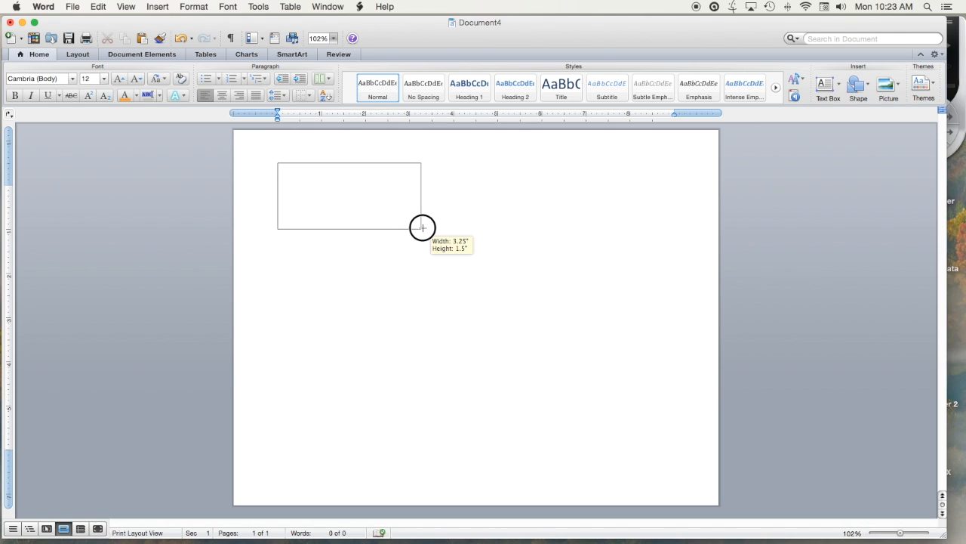
drag(423, 228, 421, 227)
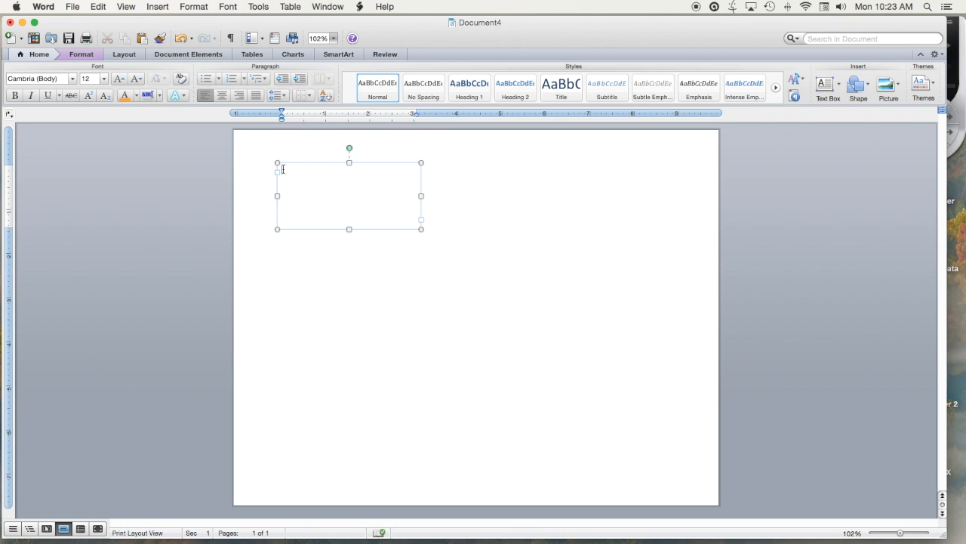
Step: Enter a caption below a blank line in the text box, saying the project author, given by first name, smiles for the camera in 1963
key(Return)
click(282, 181)
text(The project author, Jeanette, )
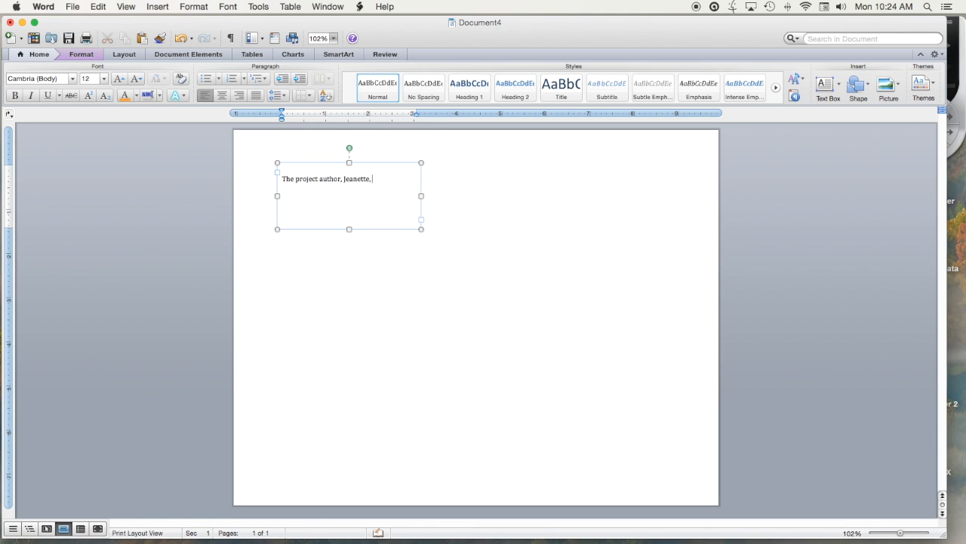
text(smiles for the camera in 1963.)
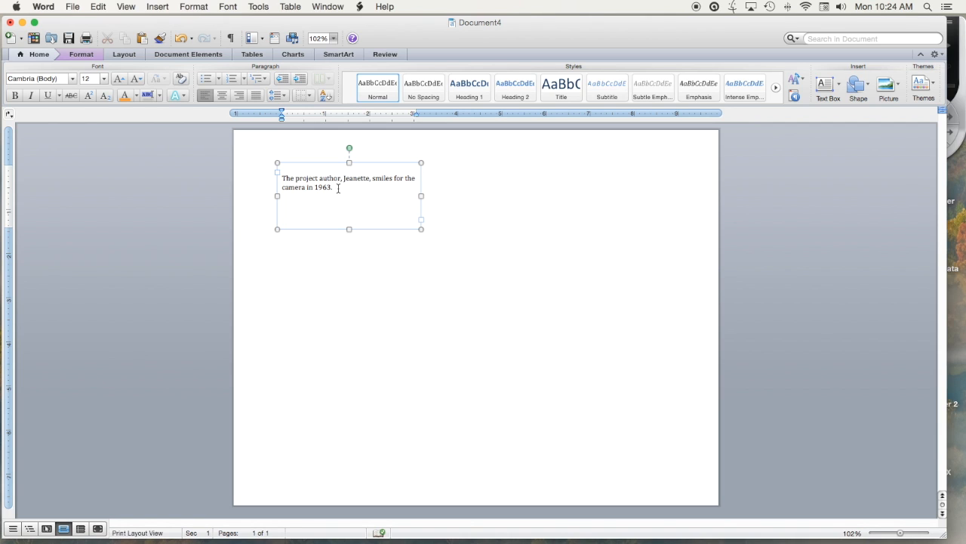
Step: Format the whole caption text in Avenir Roman at size 16
double_click(321, 188)
drag(321, 188, 281, 178)
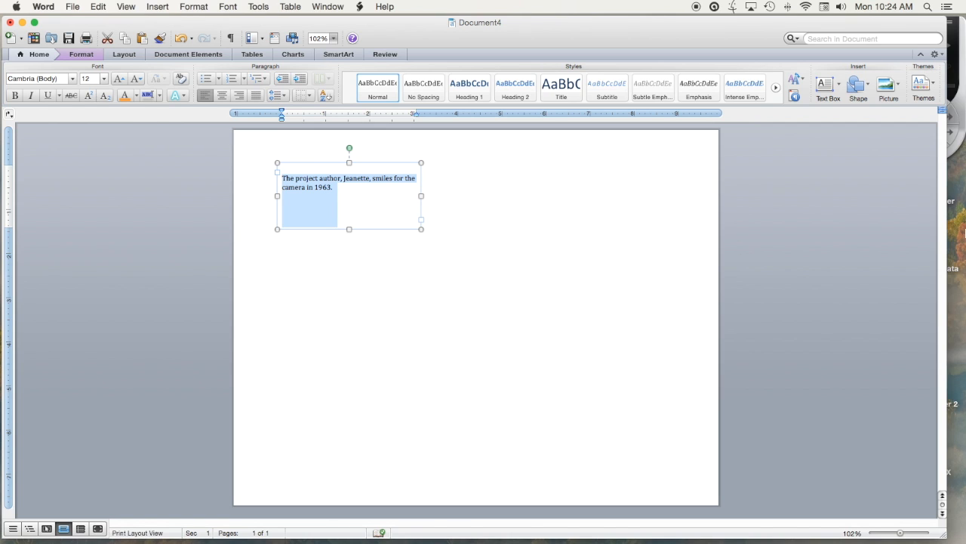
click(73, 80)
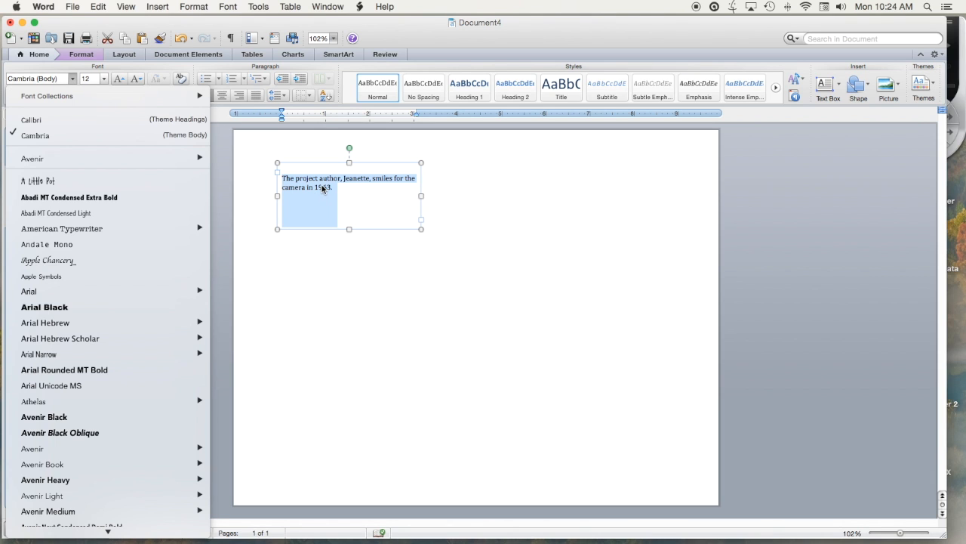
mouse_move(42, 159)
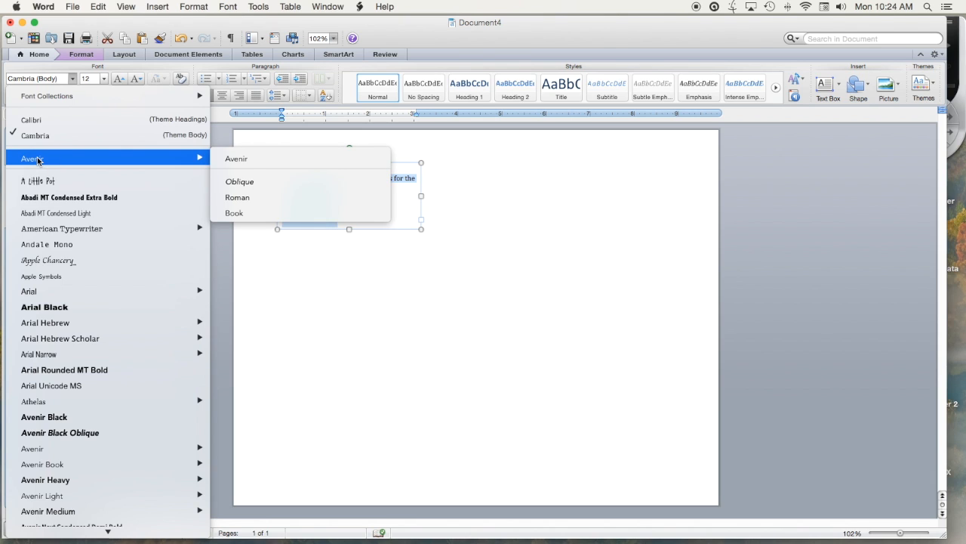
click(237, 197)
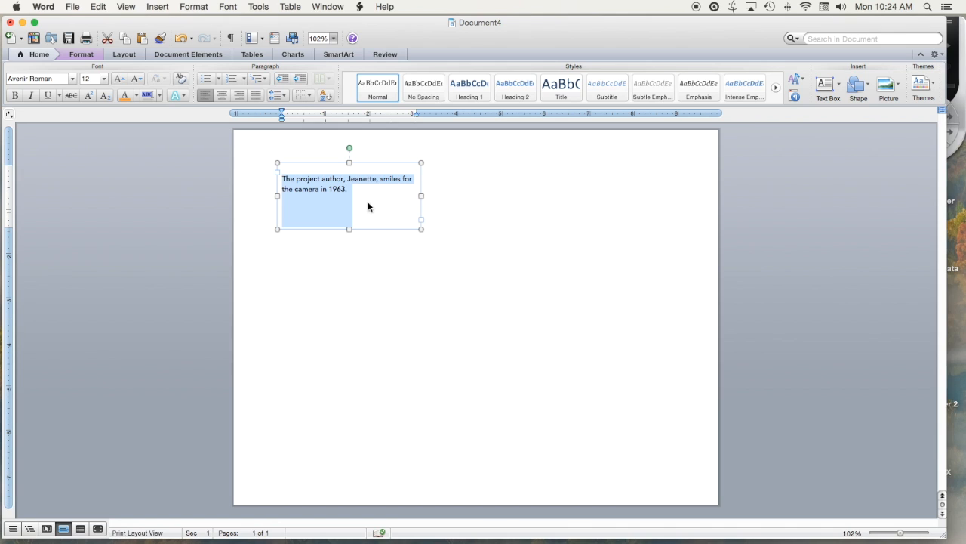
click(104, 83)
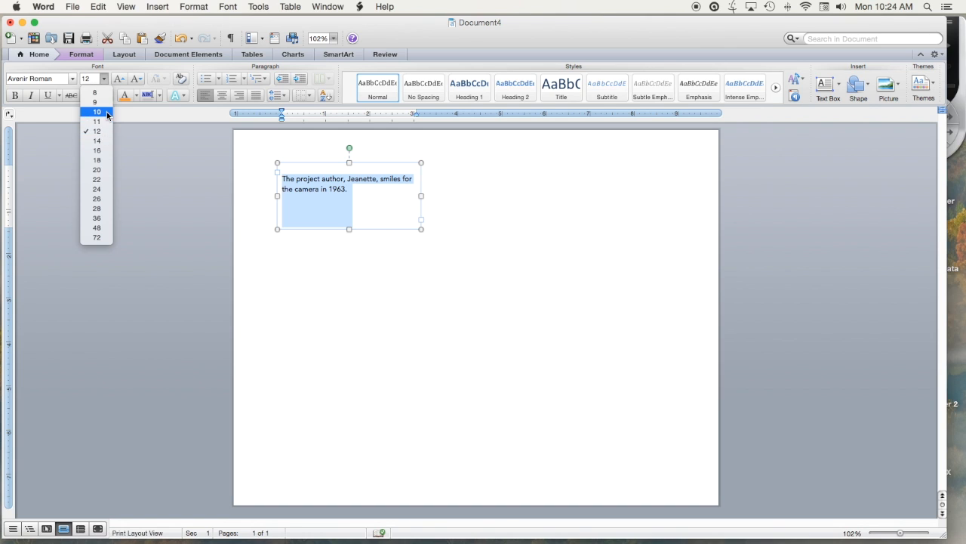
click(107, 151)
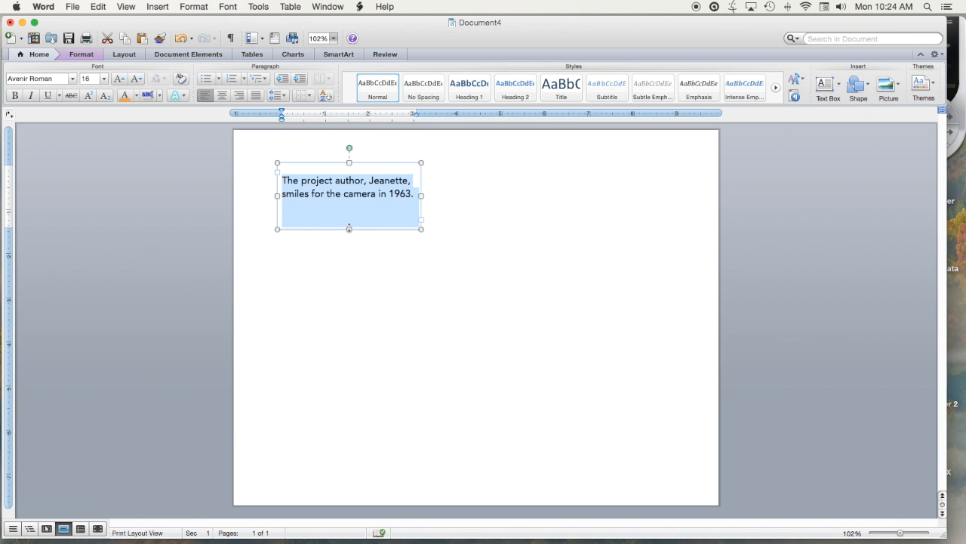
Step: Shorten the text box from its lower edge to fit closely around the two-line caption, and deselect it
click(348, 218)
drag(349, 228, 352, 213)
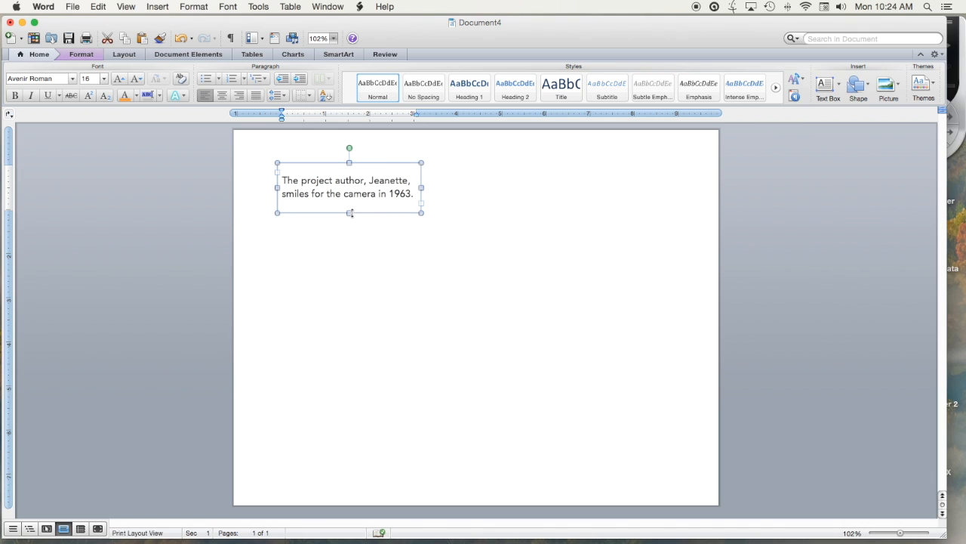
click(388, 253)
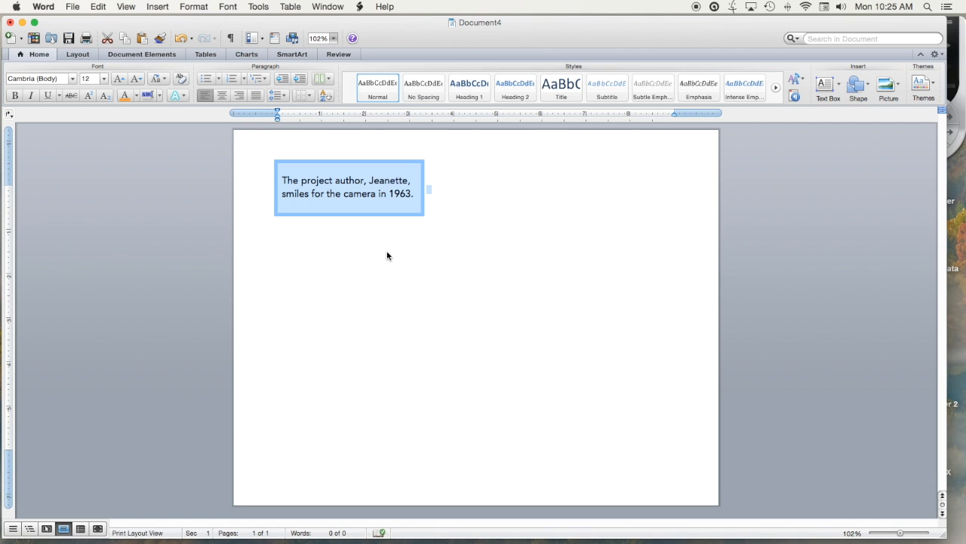
click(500, 210)
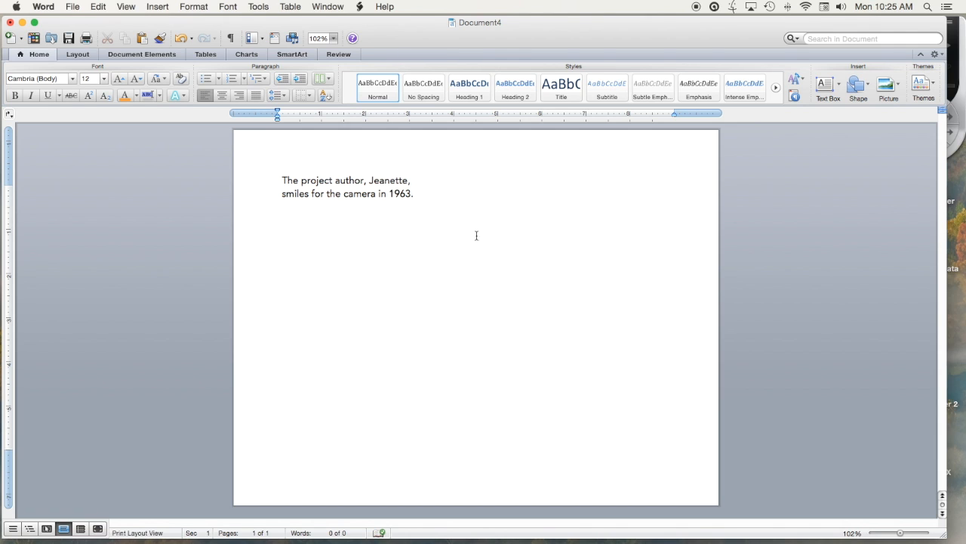
click(419, 210)
drag(420, 207, 419, 212)
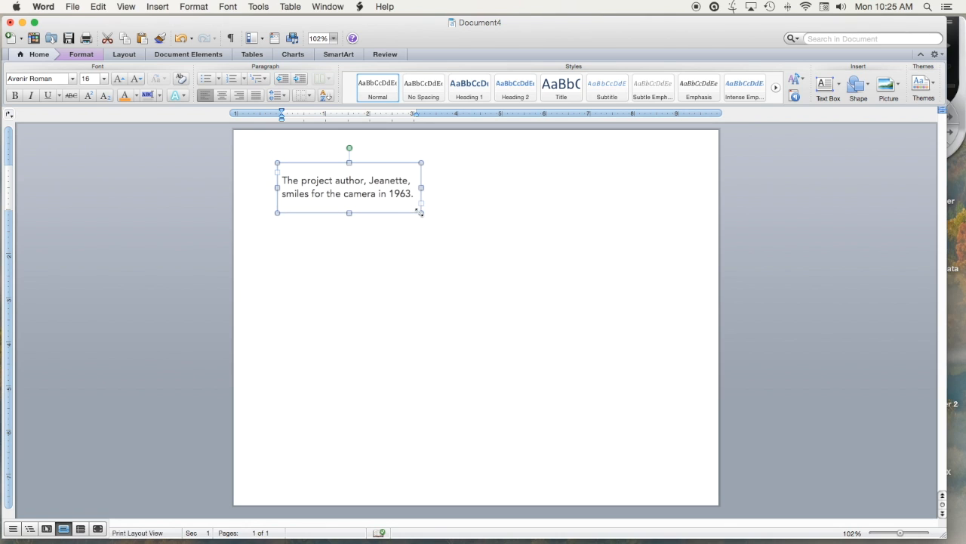
key(super+a)
click(475, 188)
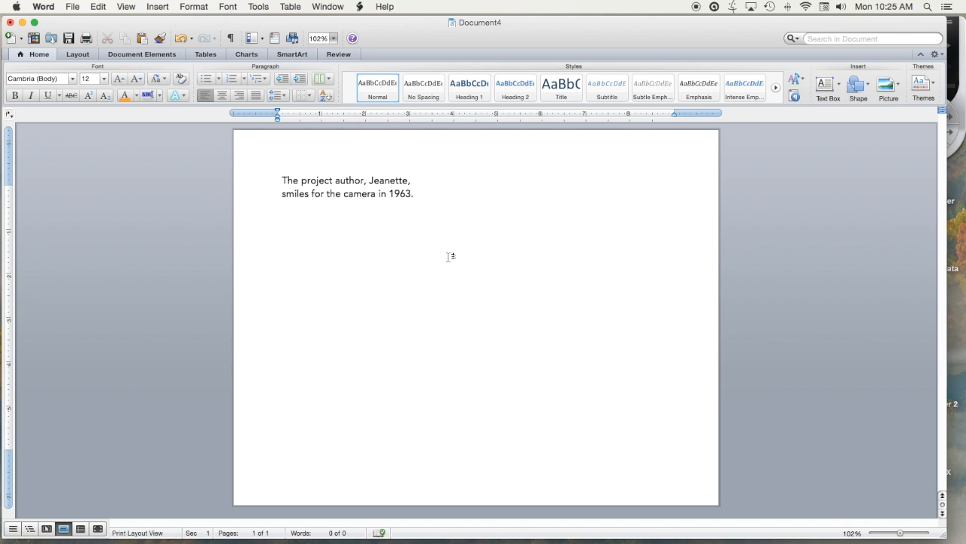
Step: Give the caption text box a solid black (Text 1) outline through its shape formatting and deselect it
click(416, 169)
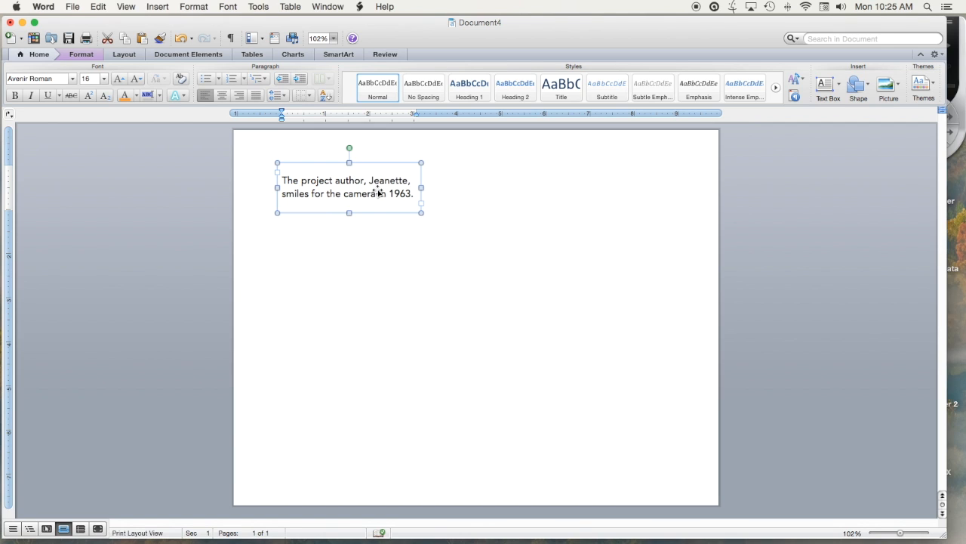
right_click(379, 193)
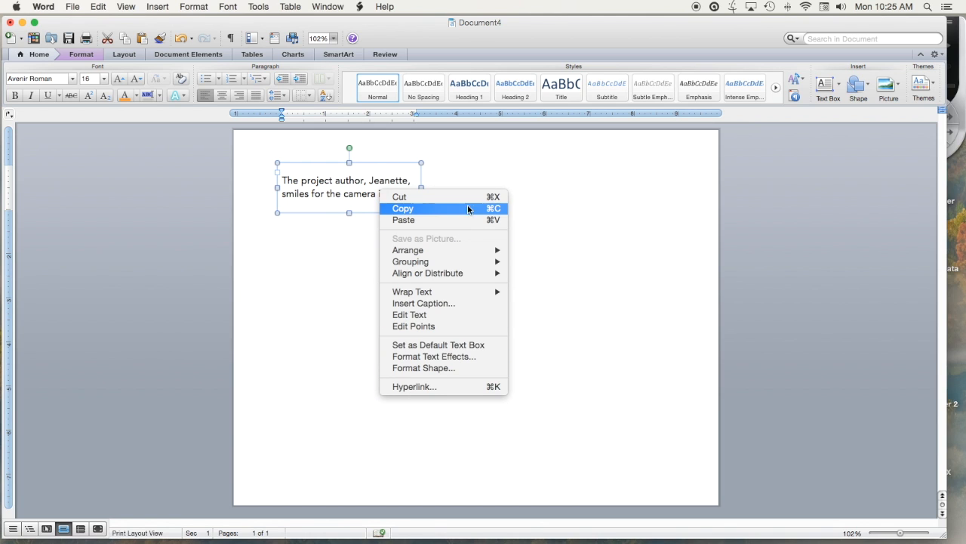
click(432, 370)
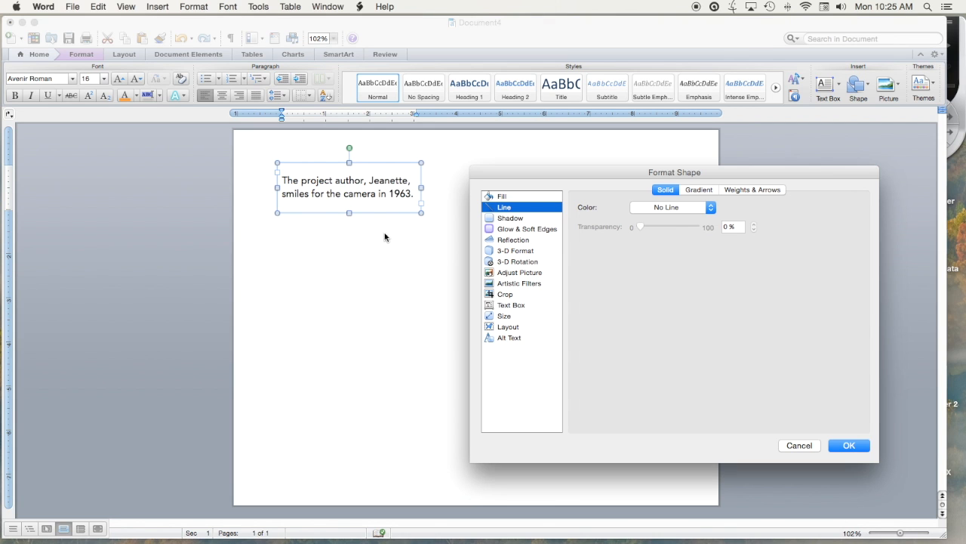
click(495, 197)
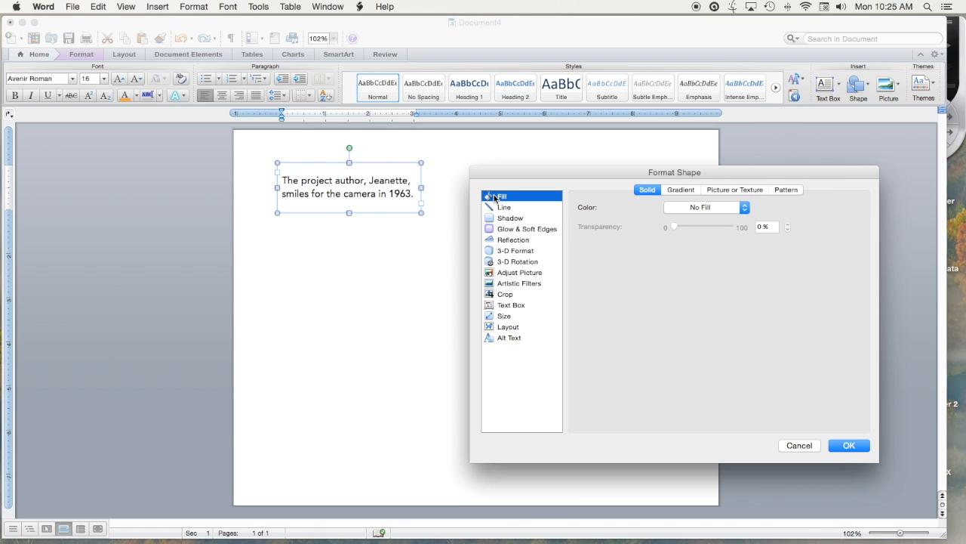
click(506, 295)
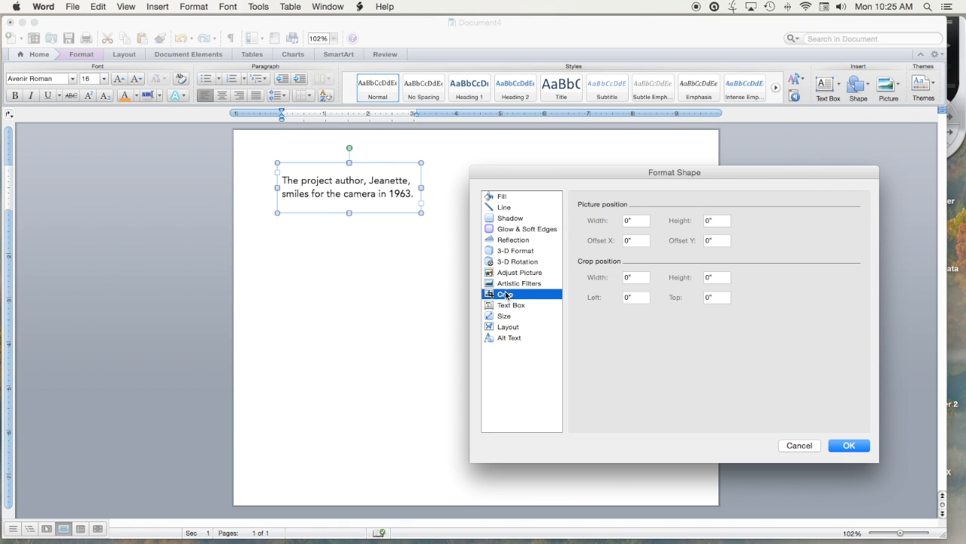
click(514, 283)
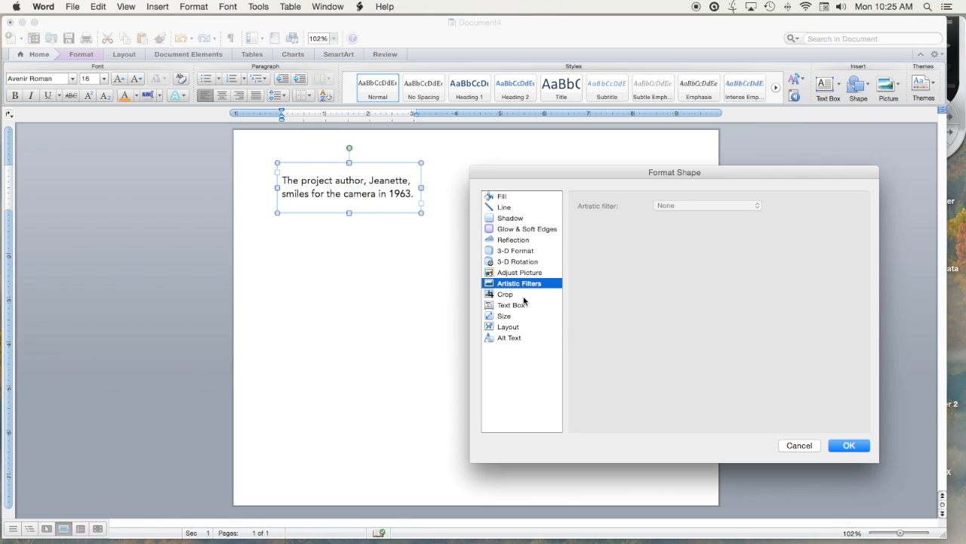
click(502, 209)
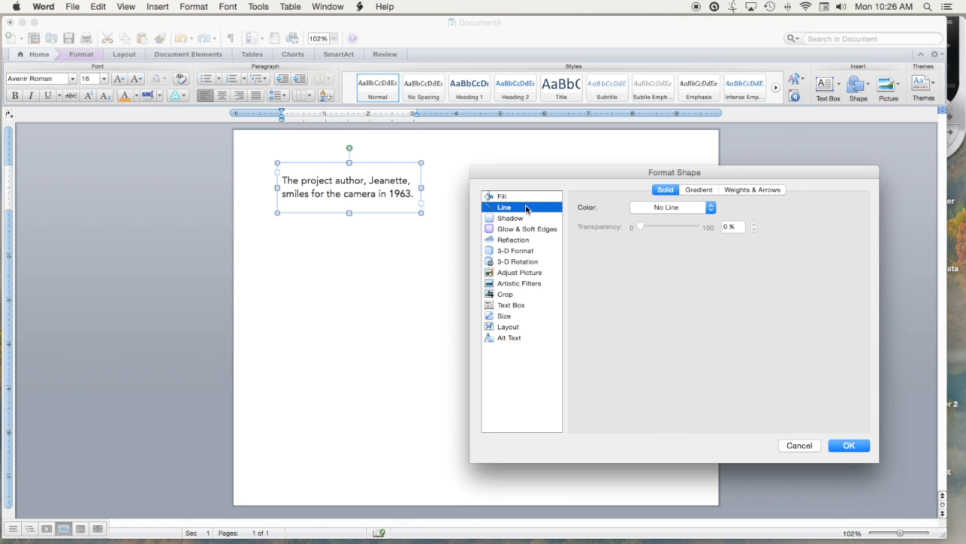
click(711, 209)
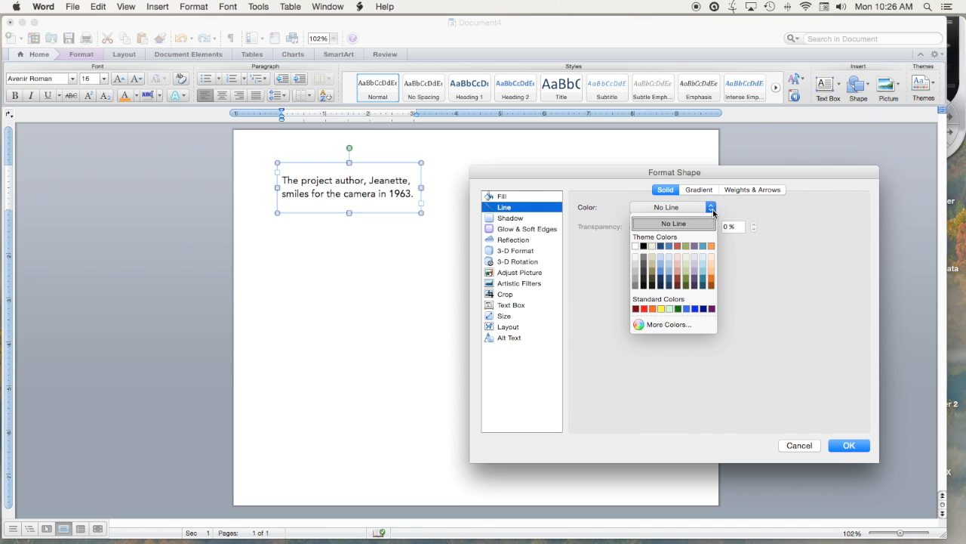
click(644, 247)
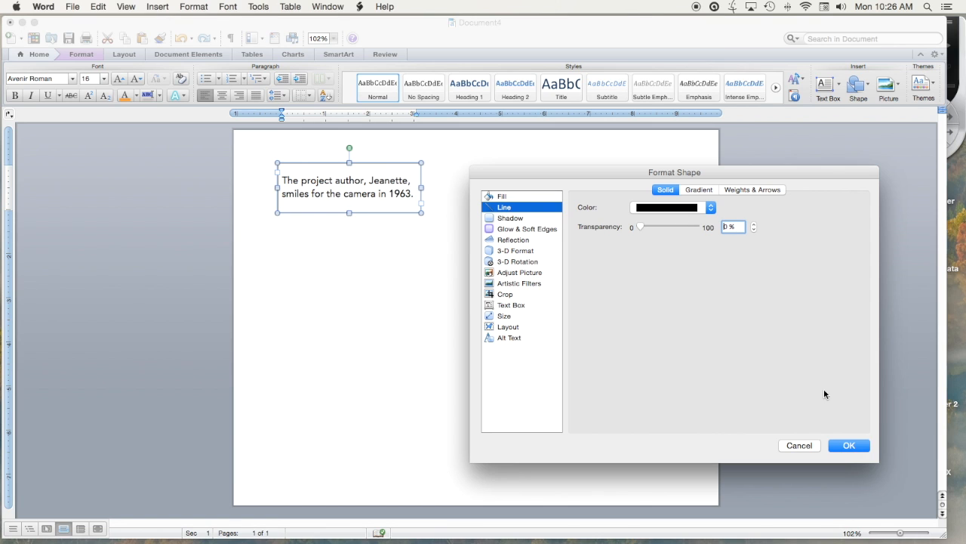
click(836, 446)
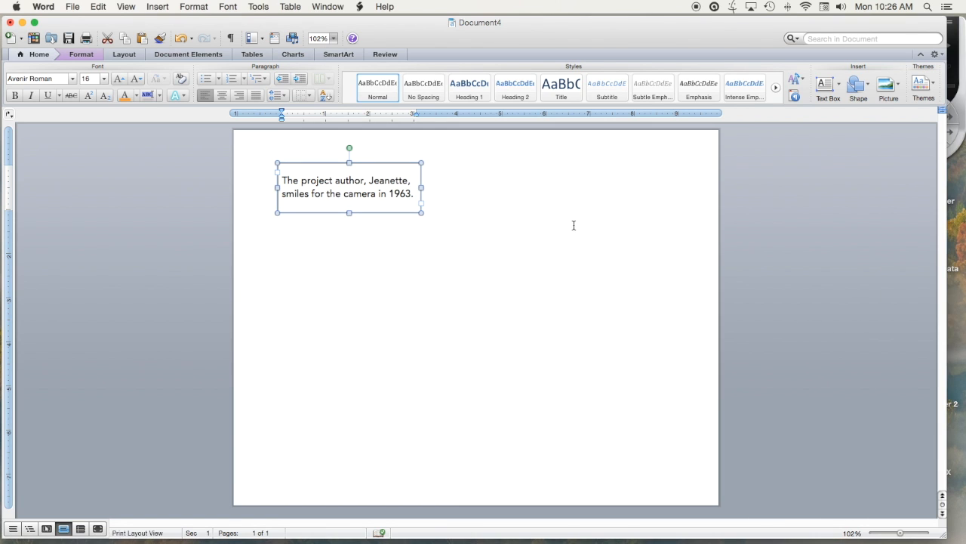
click(505, 202)
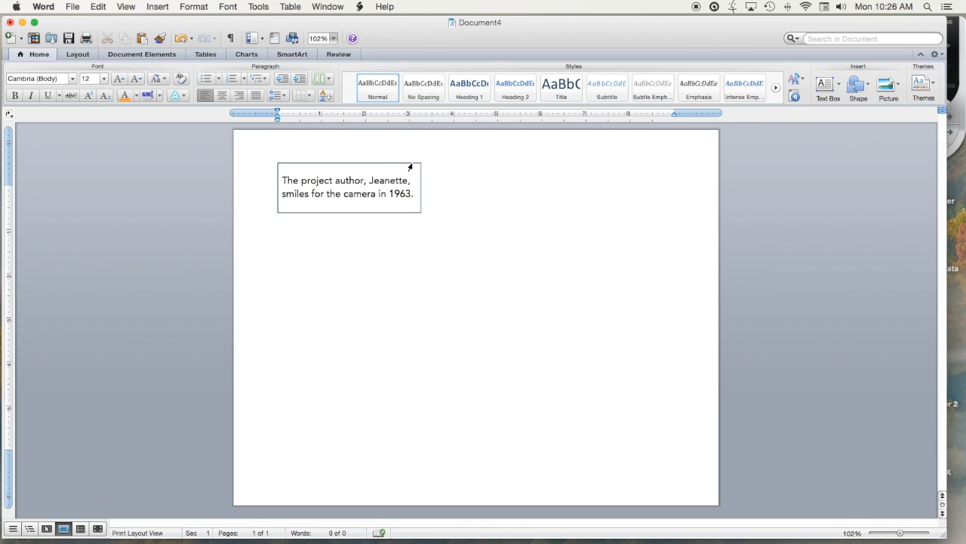
Step: Set the caption text box's outline weight to 5 pt in its shape formatting and apply it
click(405, 213)
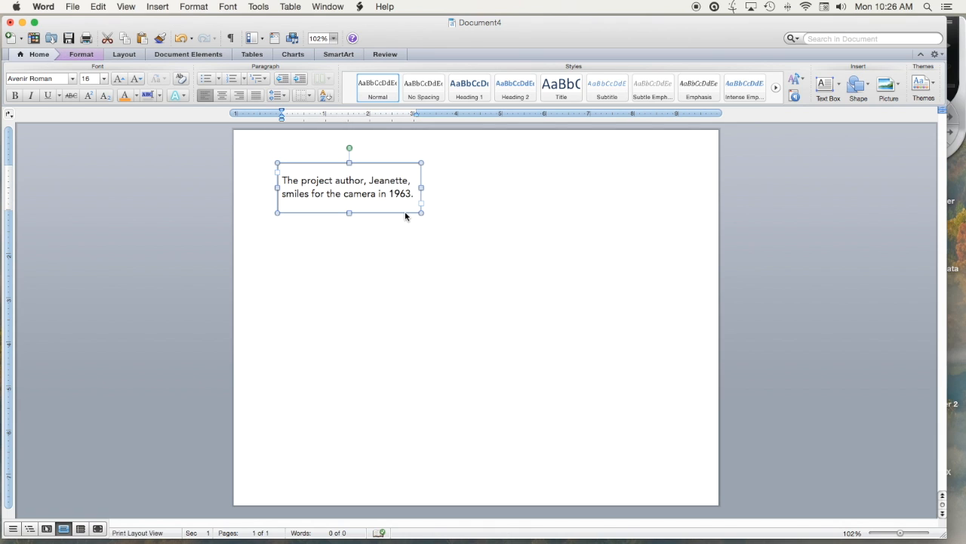
right_click(409, 214)
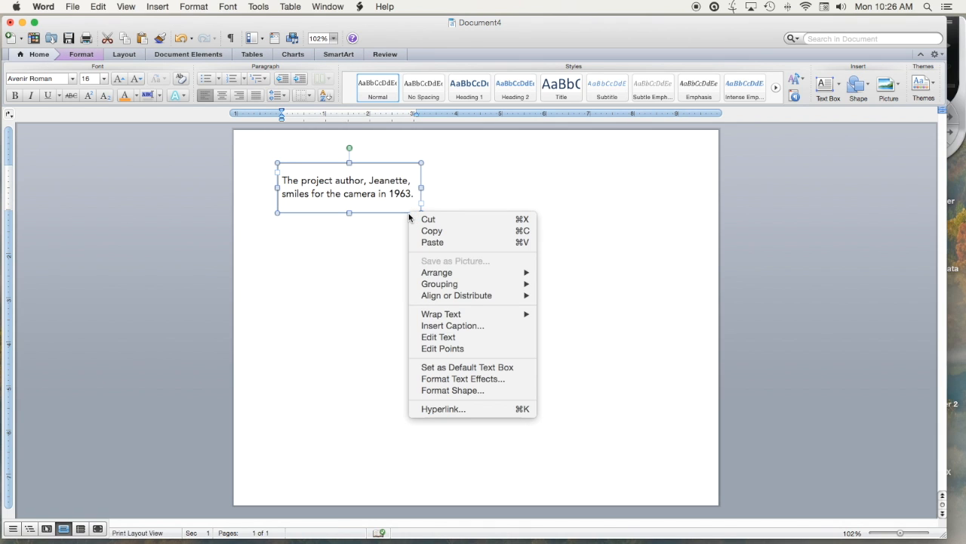
click(464, 391)
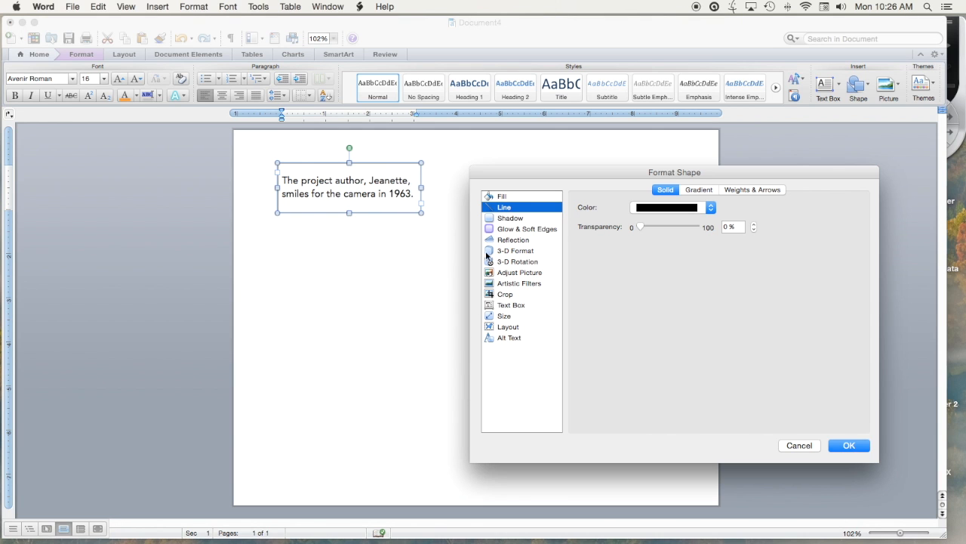
click(747, 189)
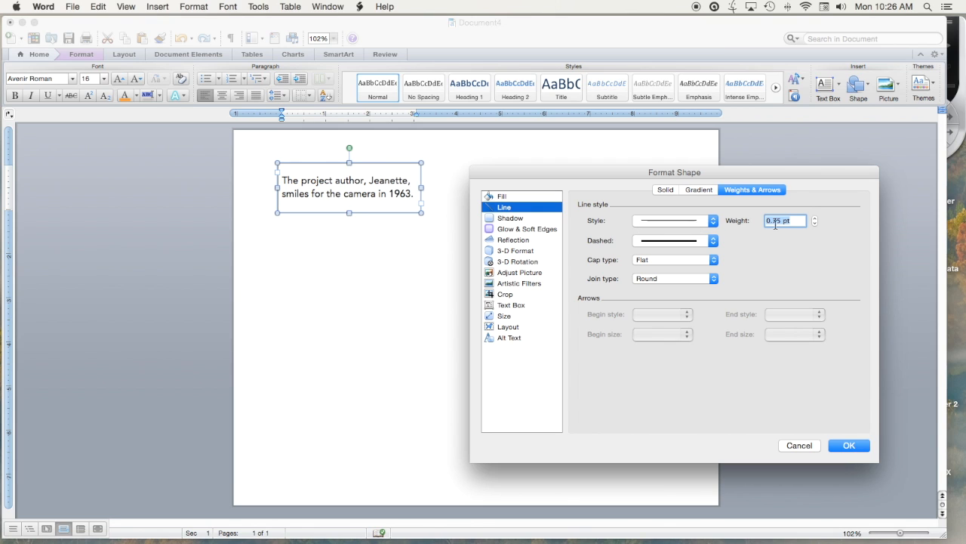
click(814, 220)
click(814, 220)
click(815, 220)
click(815, 220)
click(815, 220)
click(815, 220)
click(814, 220)
click(814, 219)
click(814, 220)
click(815, 219)
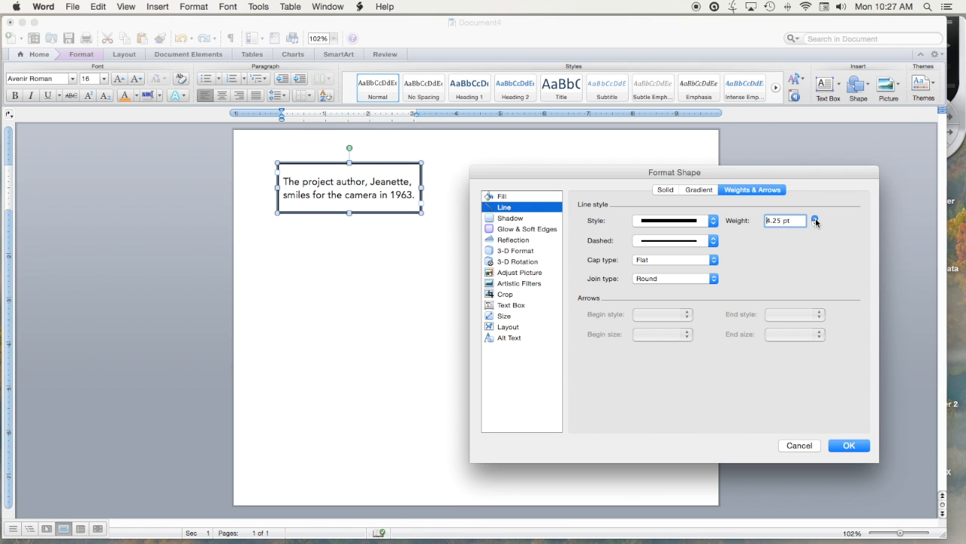
click(814, 220)
click(814, 220)
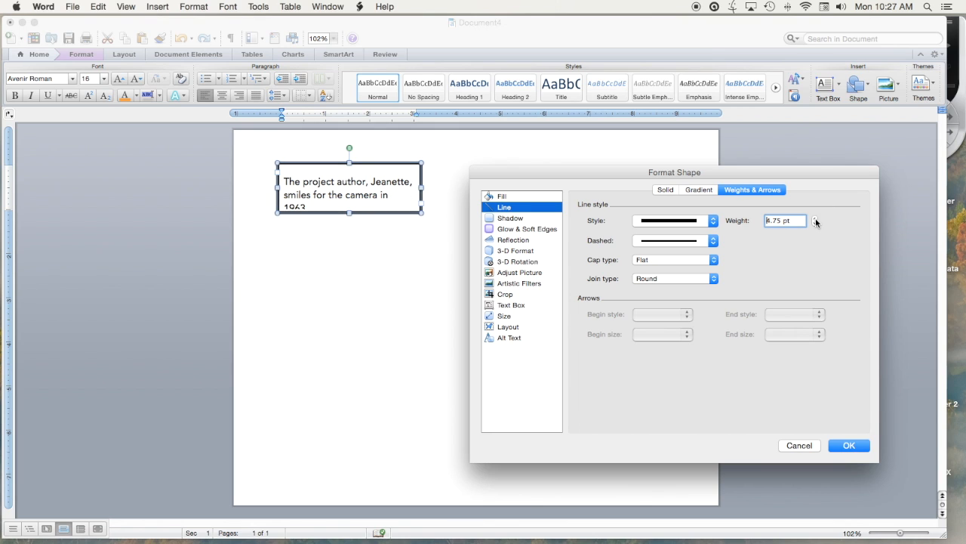
click(814, 220)
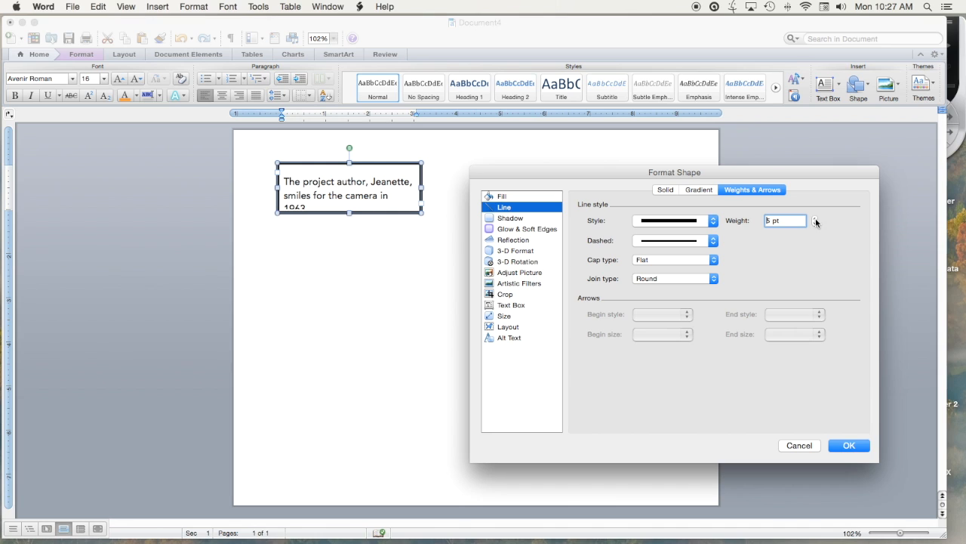
click(849, 446)
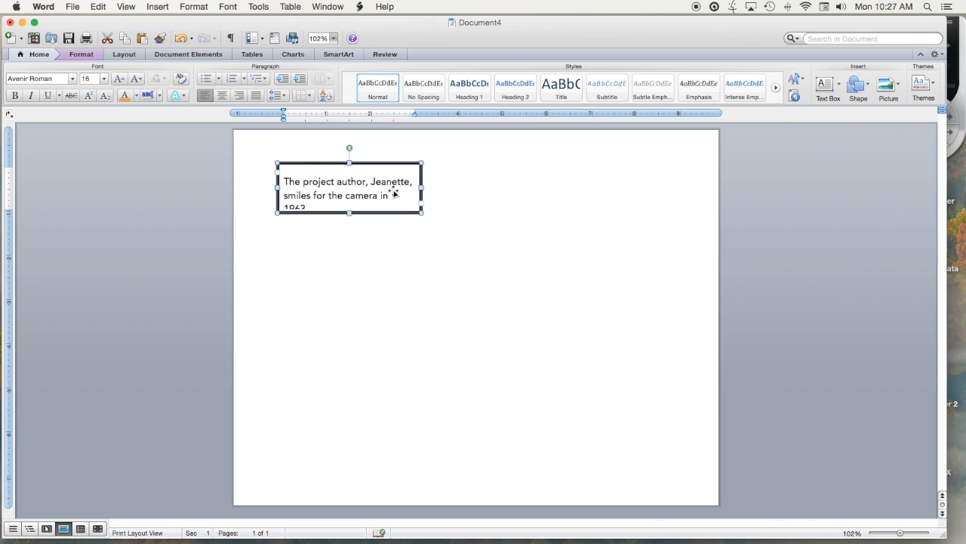
Step: Reduce the blank line above the caption to font size 8
click(337, 176)
click(104, 79)
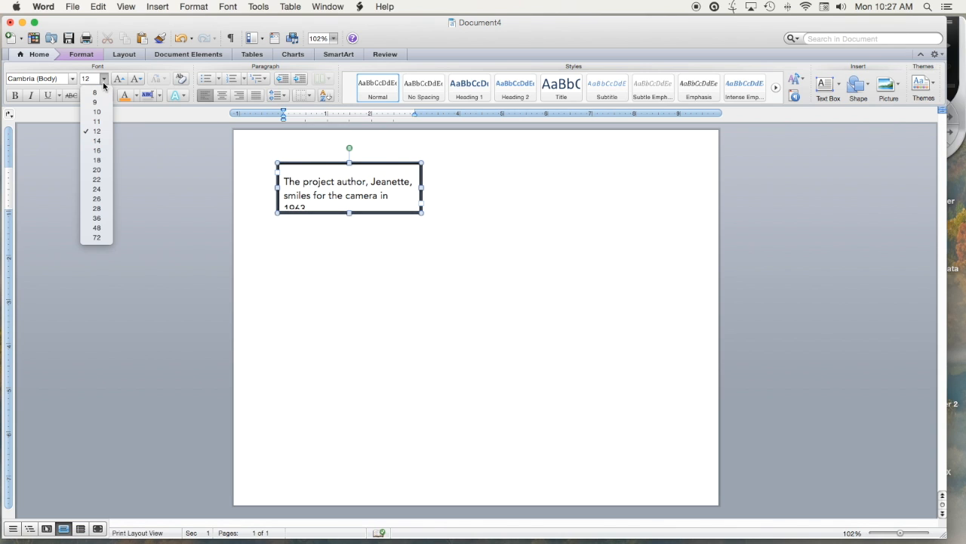
click(96, 92)
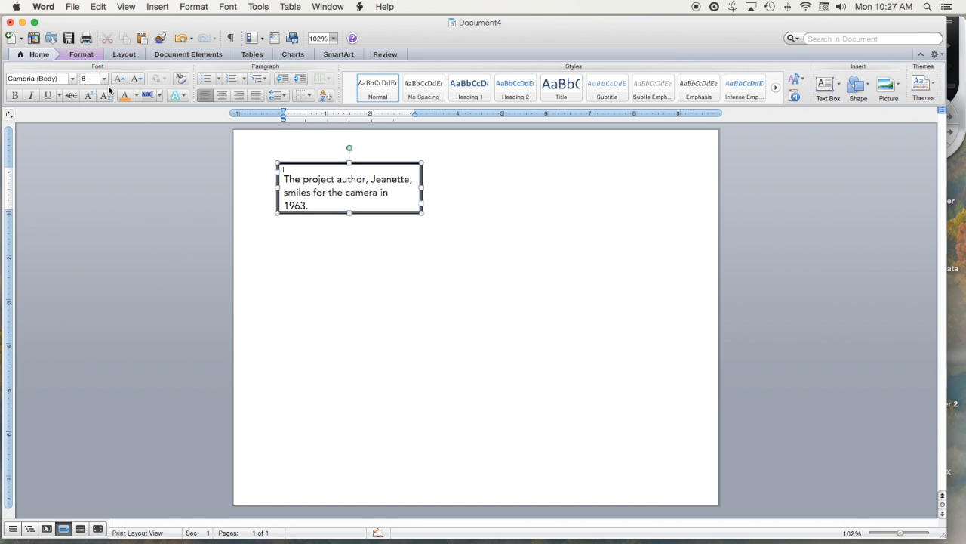
Step: Center the whole caption text within the text box
drag(311, 202, 286, 177)
click(222, 96)
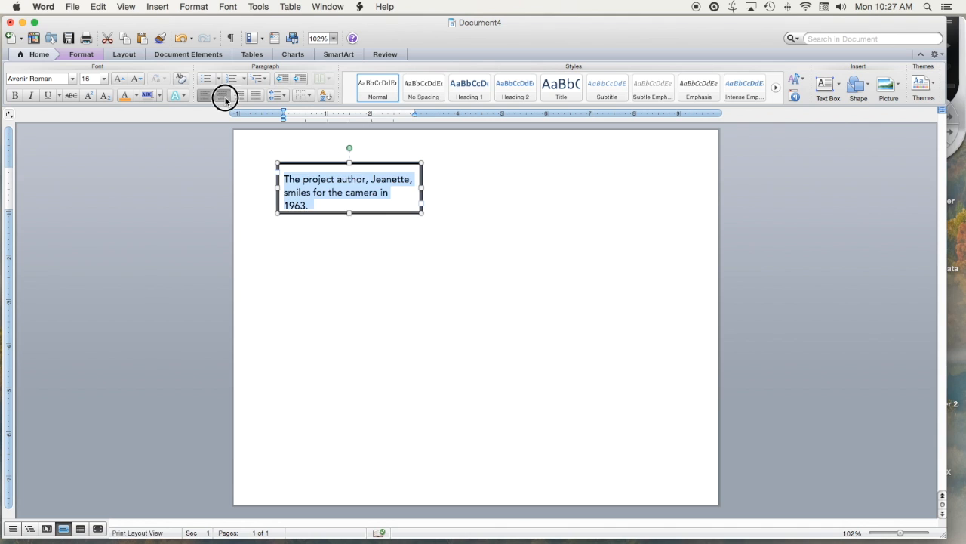
click(469, 201)
Step: Extend the caption text box slightly at its lower edge to fit all three lines, and deselect it
click(349, 212)
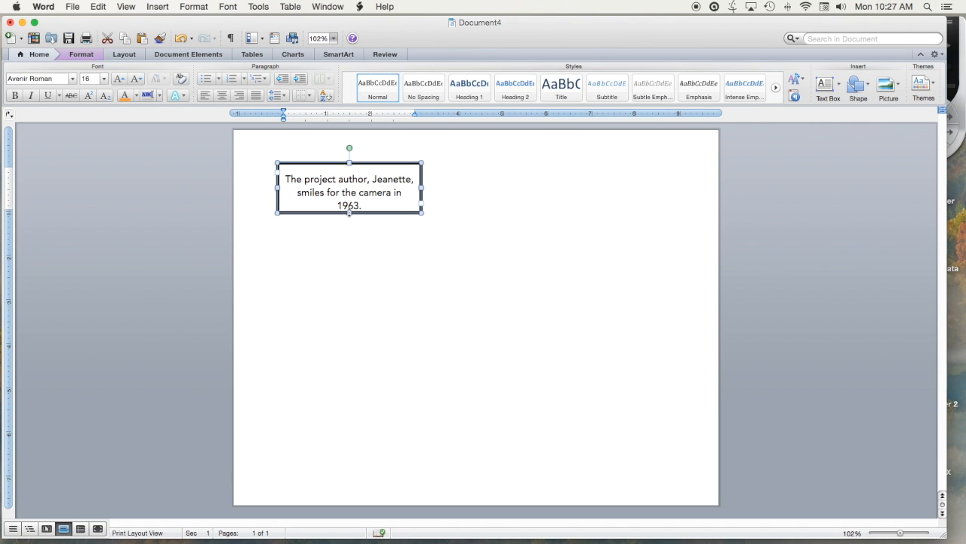
drag(348, 214, 348, 218)
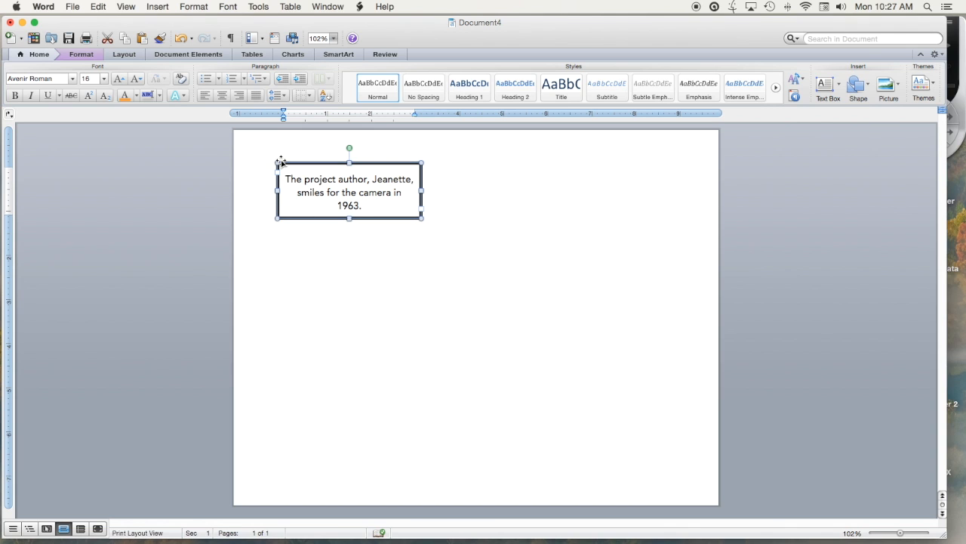
click(444, 260)
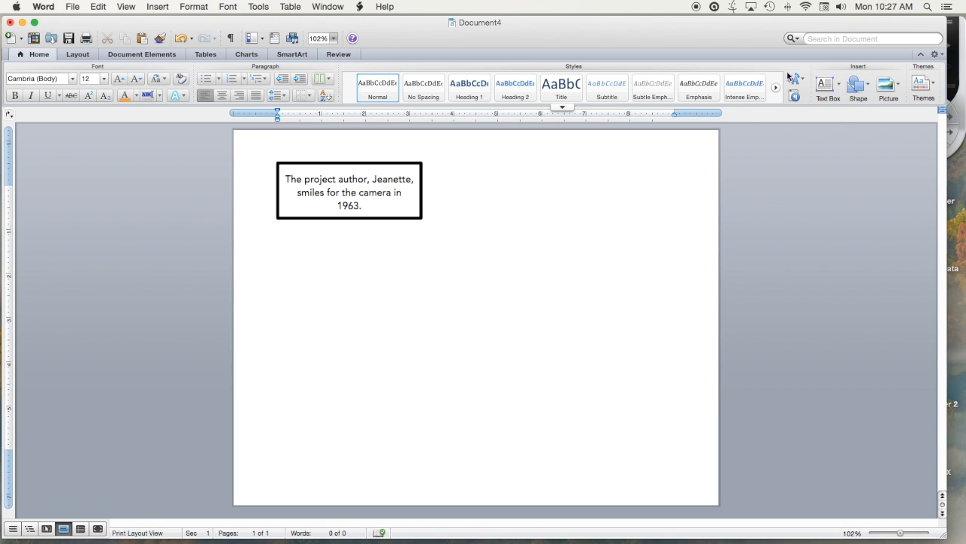
Step: Draw a second, empty text box on the page to the right of the bordered caption box and deselect it
click(827, 85)
drag(437, 163, 548, 224)
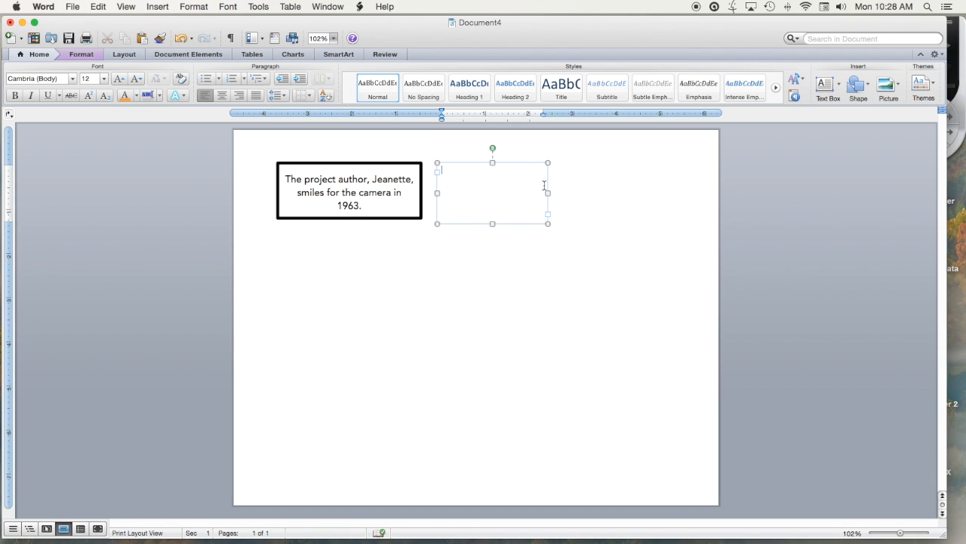
click(537, 162)
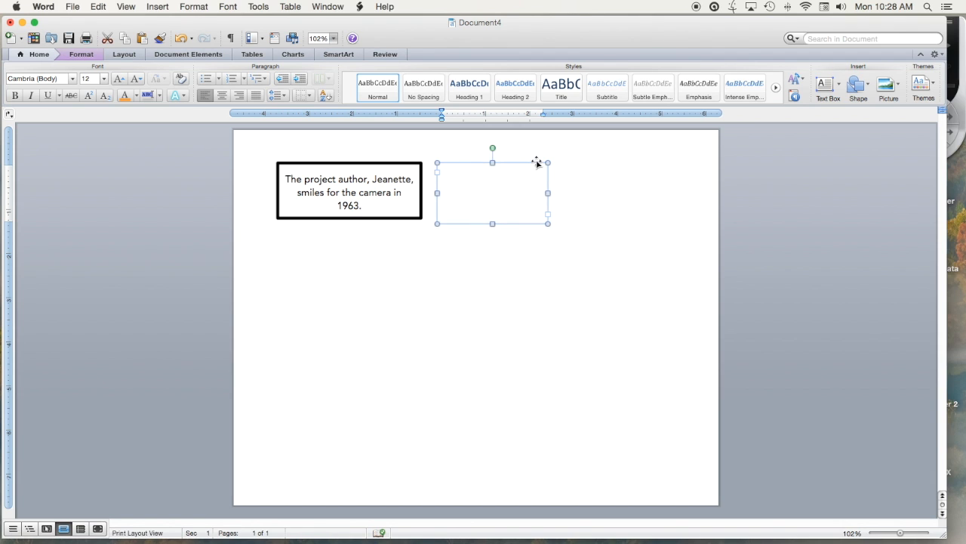
click(587, 186)
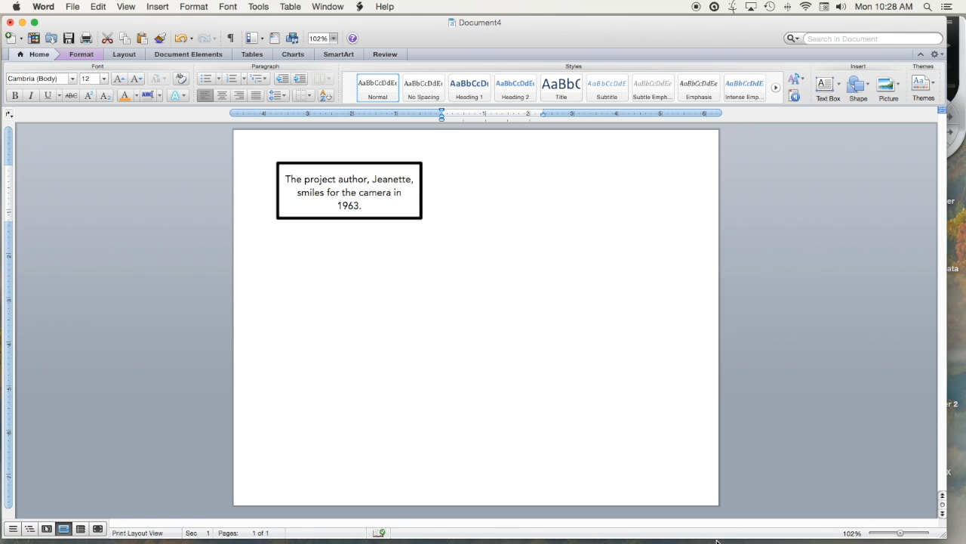
click(552, 189)
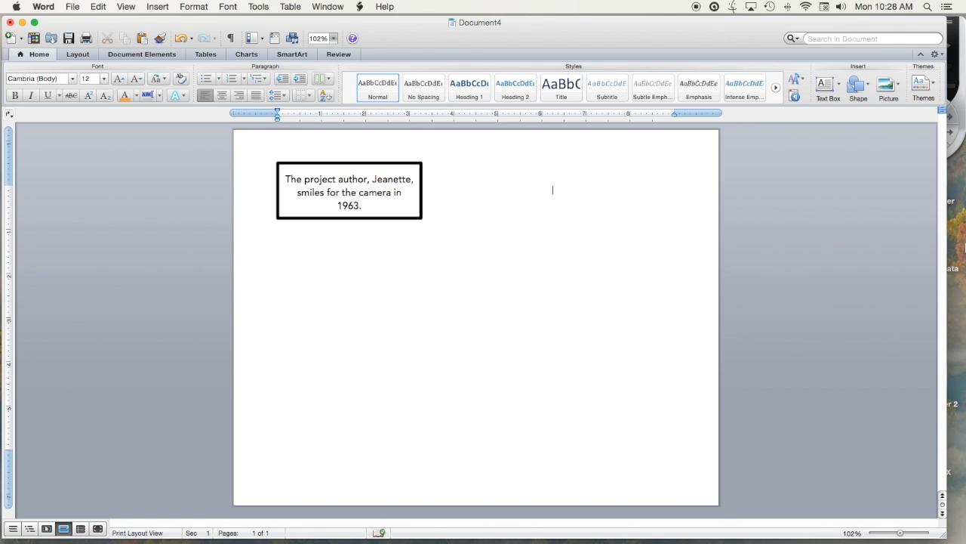